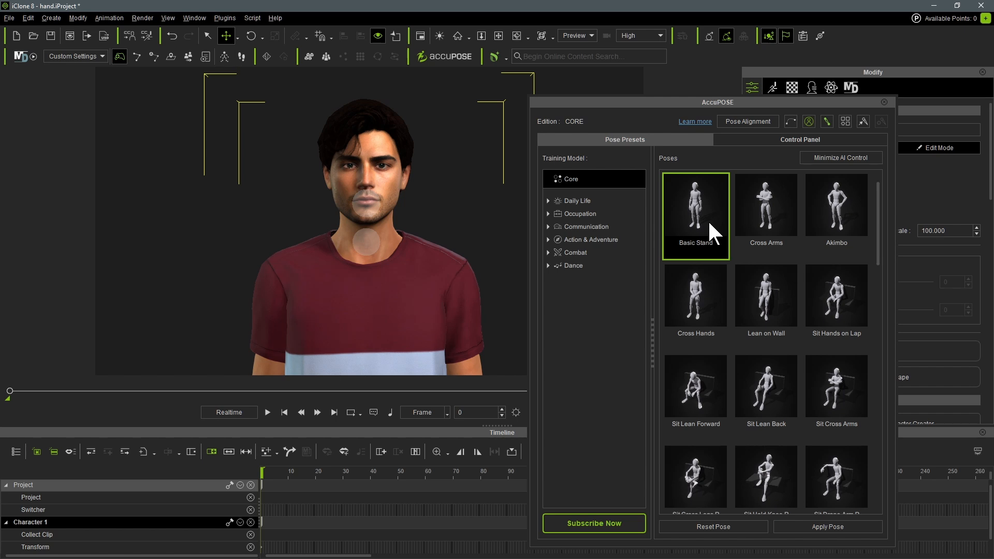
# Try the Akimbo preset, and pose the character with the AccuPOSE preset Sit Hold Knee R
pyautogui.click(857, 214)
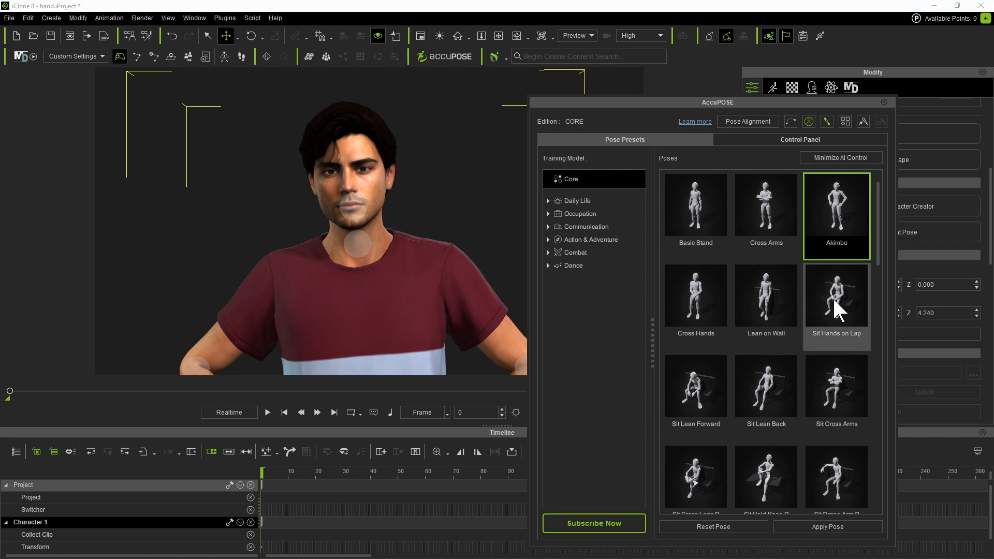
pyautogui.scroll(-3, 836, 305)
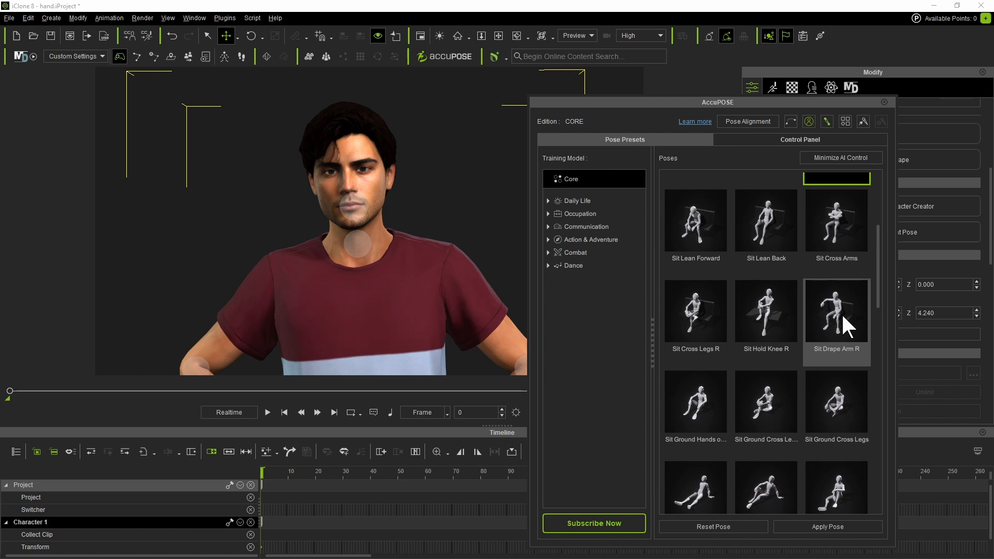
pyautogui.click(775, 314)
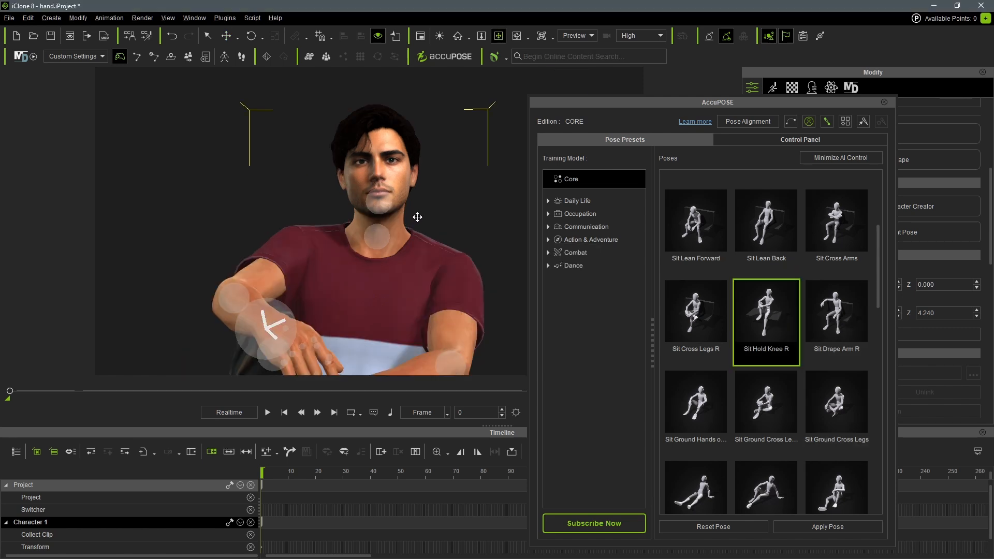
pyautogui.click(883, 102)
pyautogui.click(468, 240)
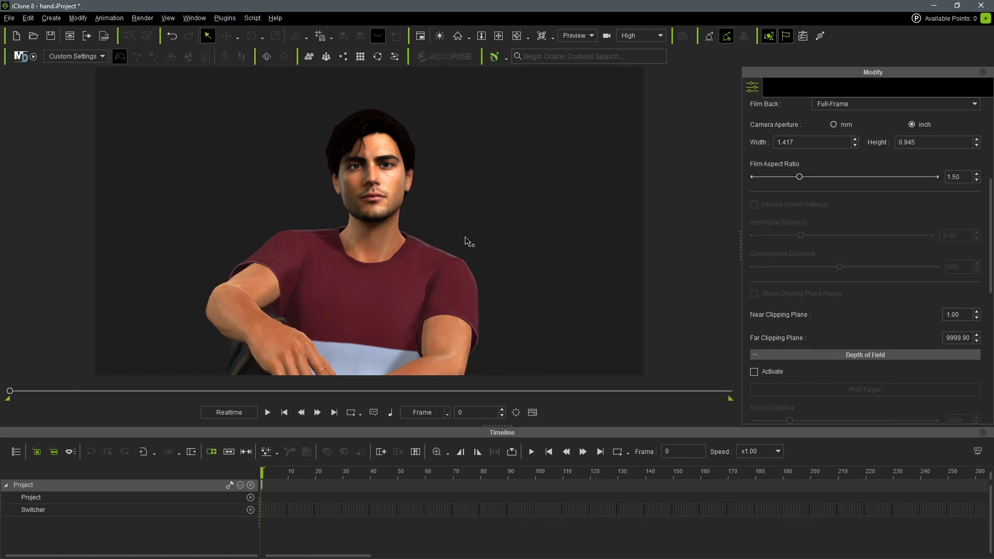
# Create a text-to-speech script for the character reading "In this video we are introducing text to speech editor" and play it back
pyautogui.click(398, 274)
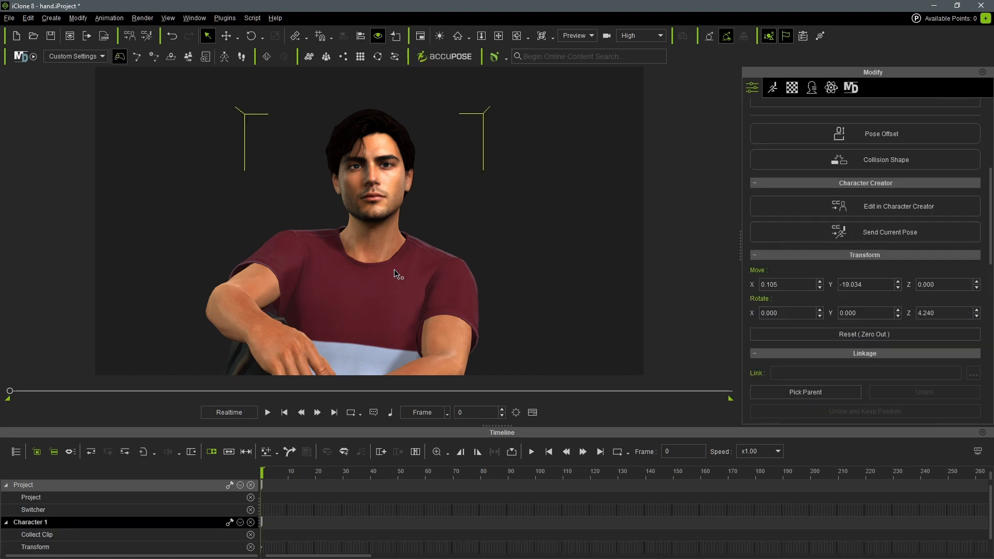
pyautogui.click(112, 18)
pyautogui.moveTo(119, 31)
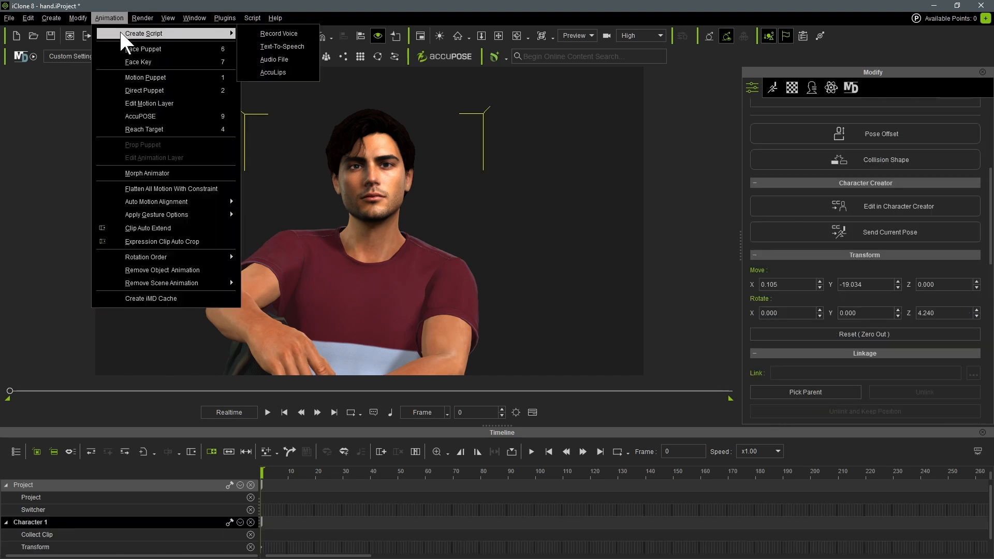
pyautogui.click(284, 46)
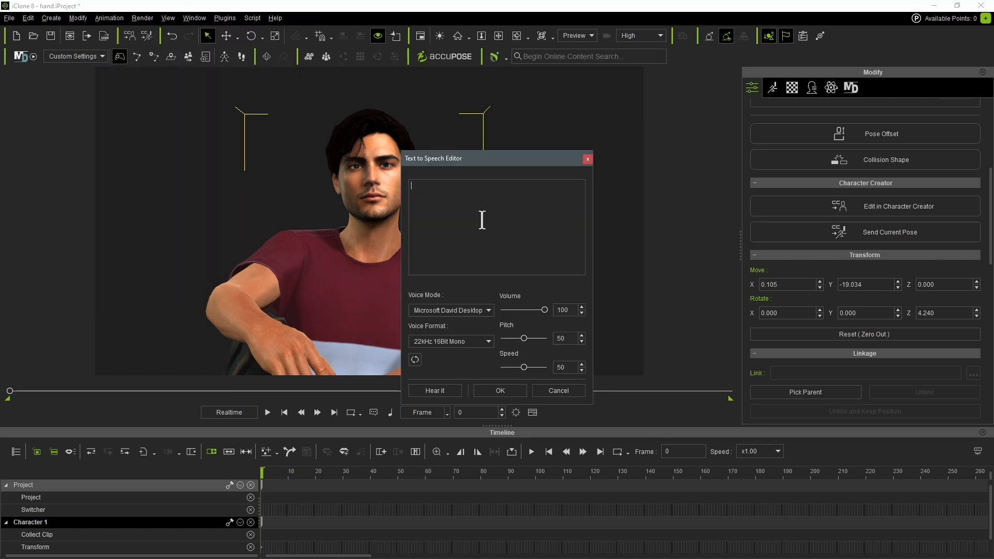
pyautogui.write('In this video we are introducing text to speech editor')
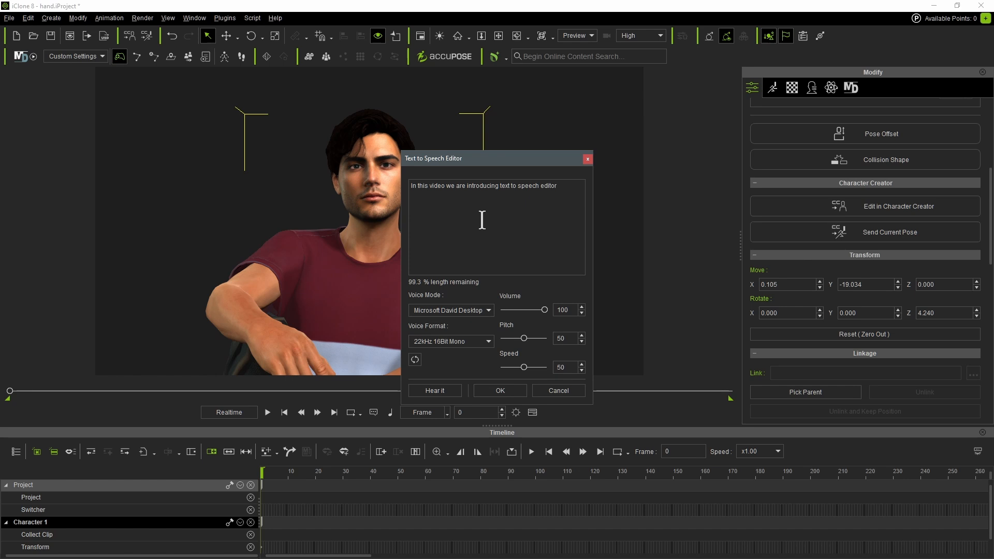
pyautogui.click(456, 309)
pyautogui.click(456, 311)
pyautogui.click(497, 390)
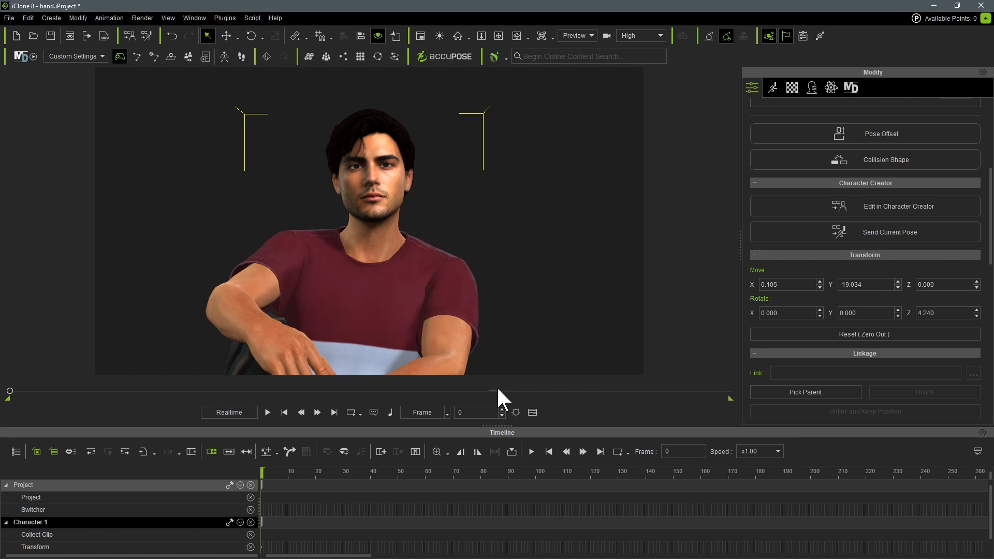
pyautogui.press('space')
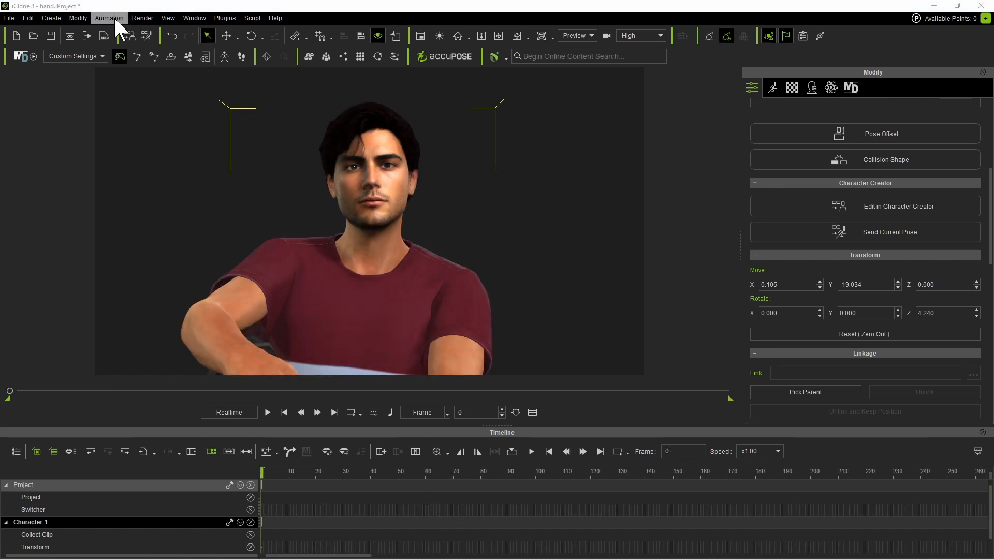
# Create a facial script for the character from the audio file VOICE.wav and play back the lip-sync
pyautogui.click(114, 18)
pyautogui.moveTo(118, 33)
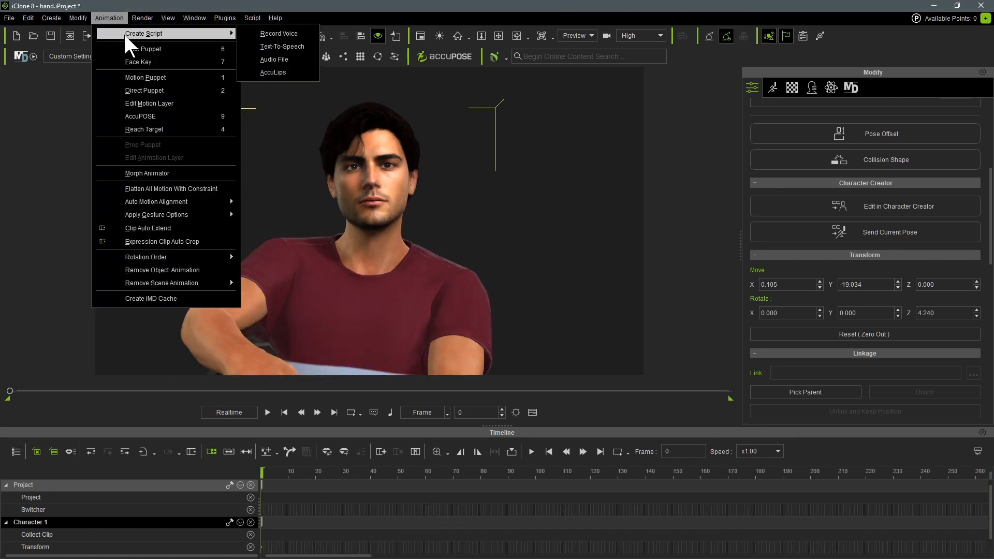
pyautogui.click(293, 60)
pyautogui.click(296, 75)
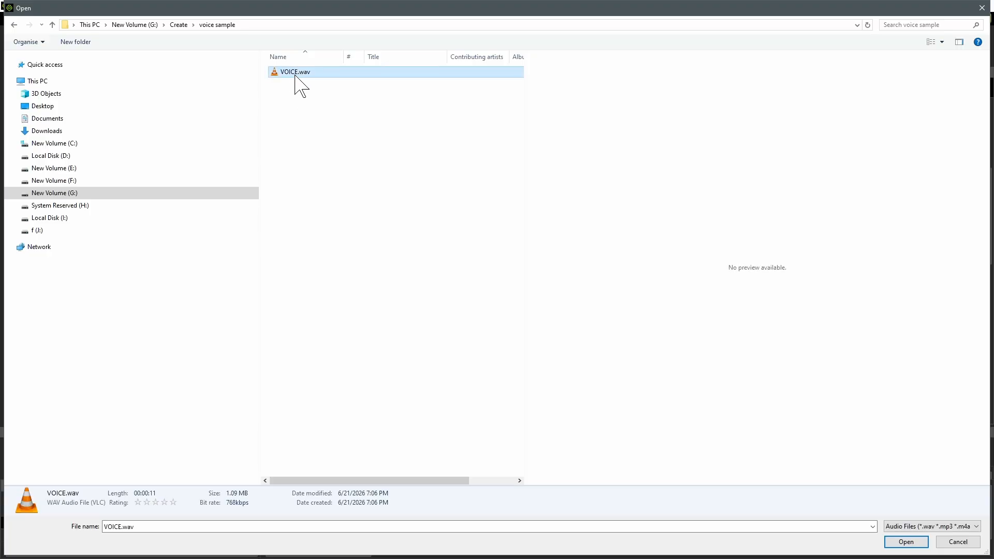
pyautogui.doubleClick(296, 73)
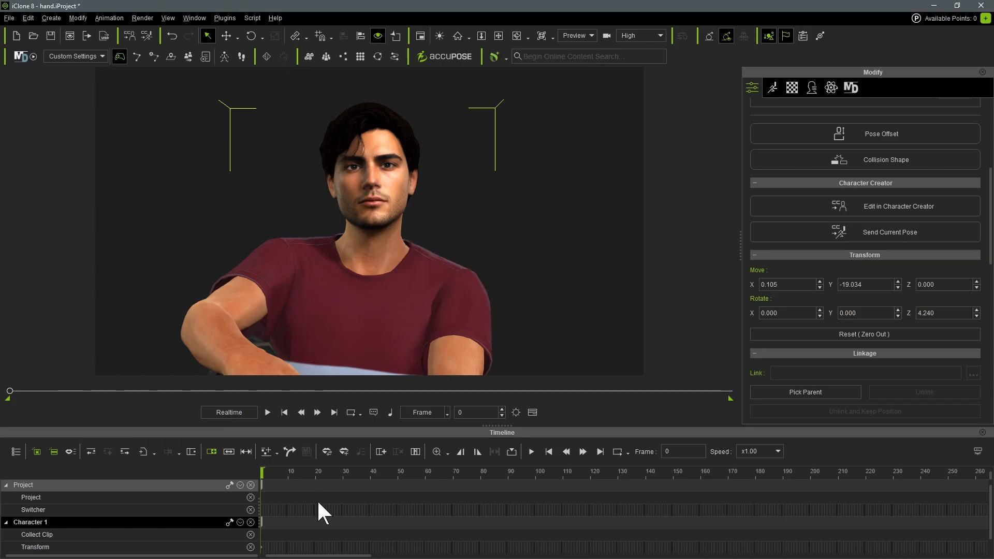
pyautogui.click(268, 412)
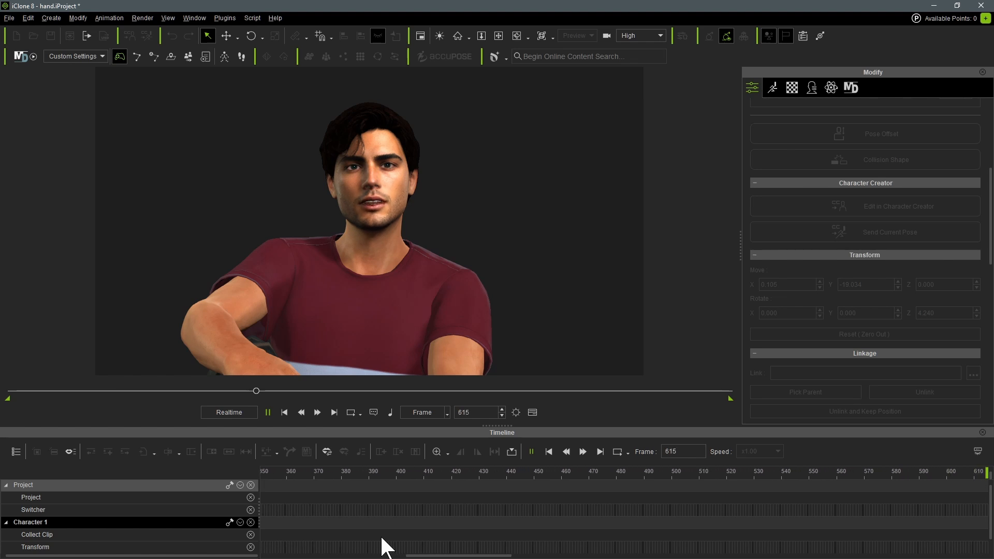
pyautogui.press('space')
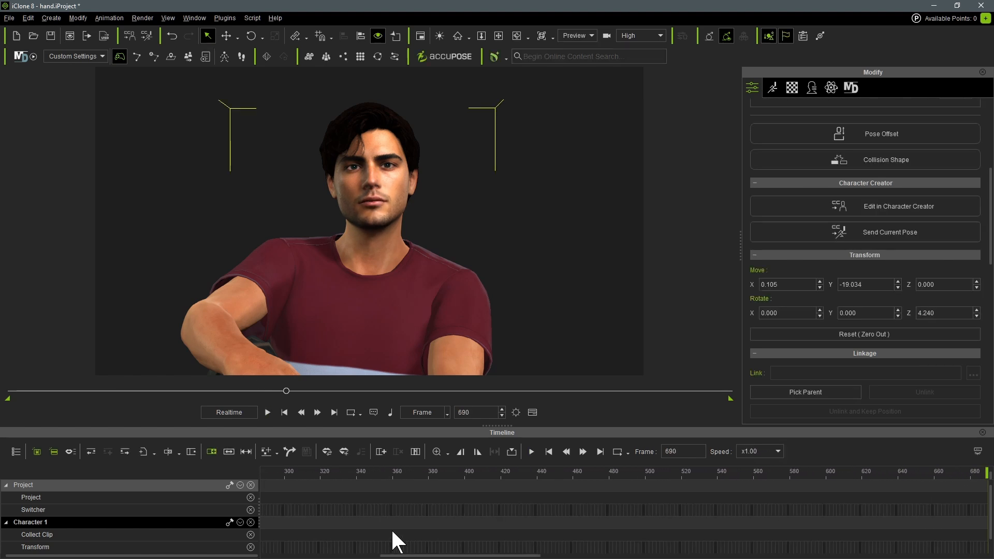
# Return the playhead to frame 0 and show the character's motion settings
pyautogui.keyDown('ctrl'); pyautogui.scroll(3, 392, 532); pyautogui.keyUp('ctrl')
pyautogui.keyDown('ctrl'); pyautogui.scroll(-5, 392, 532); pyautogui.keyUp('ctrl')
pyautogui.moveTo(280, 471); pyautogui.dragTo(248, 483)
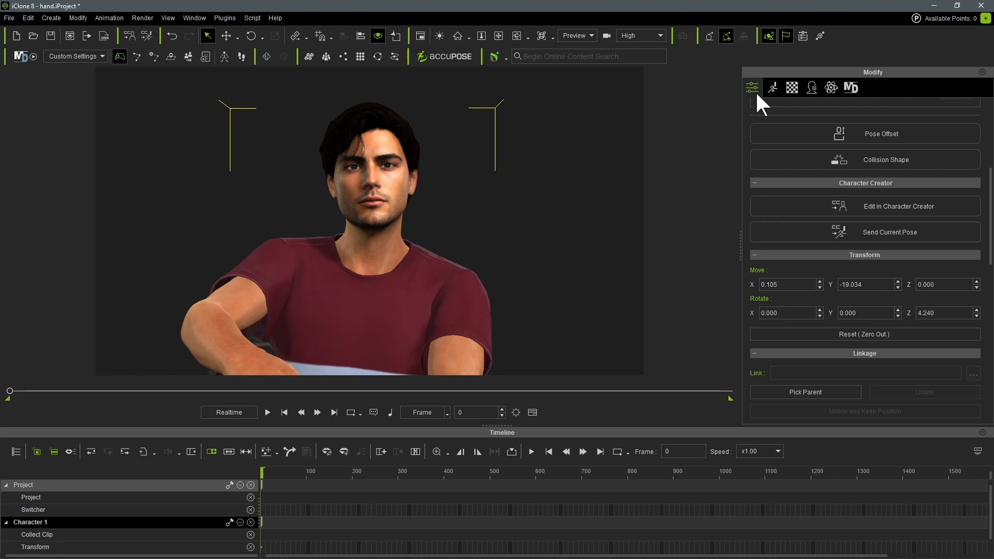
pyautogui.click(771, 88)
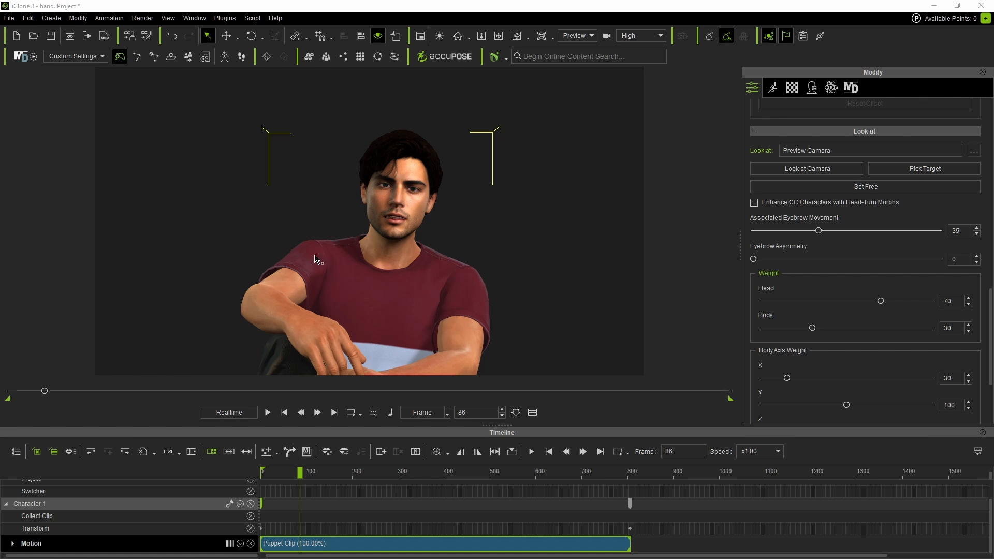
# Look at the audio source options in AccuLips and its text-to-speech editor without creating a script
pyautogui.click(117, 15)
pyautogui.moveTo(127, 32)
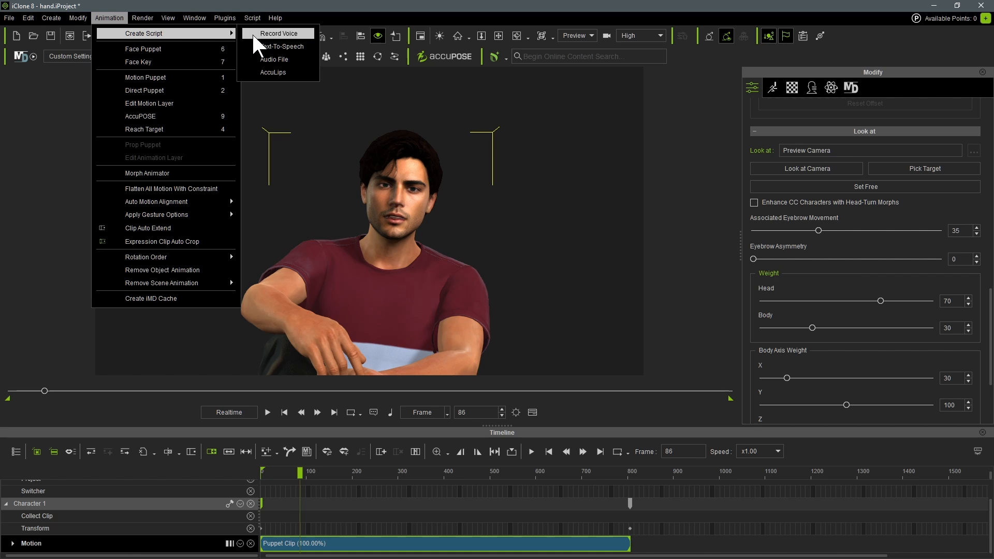
pyautogui.click(266, 71)
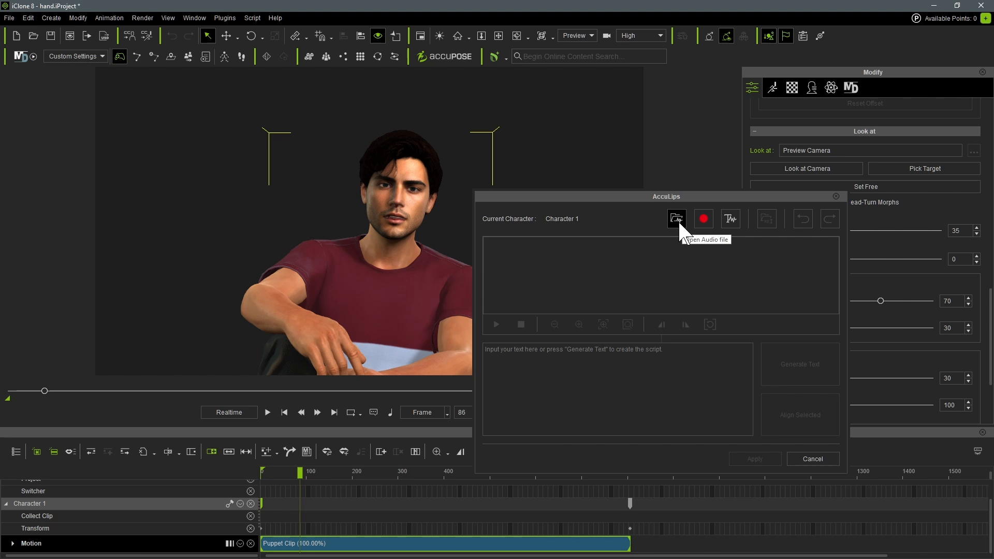
pyautogui.click(728, 220)
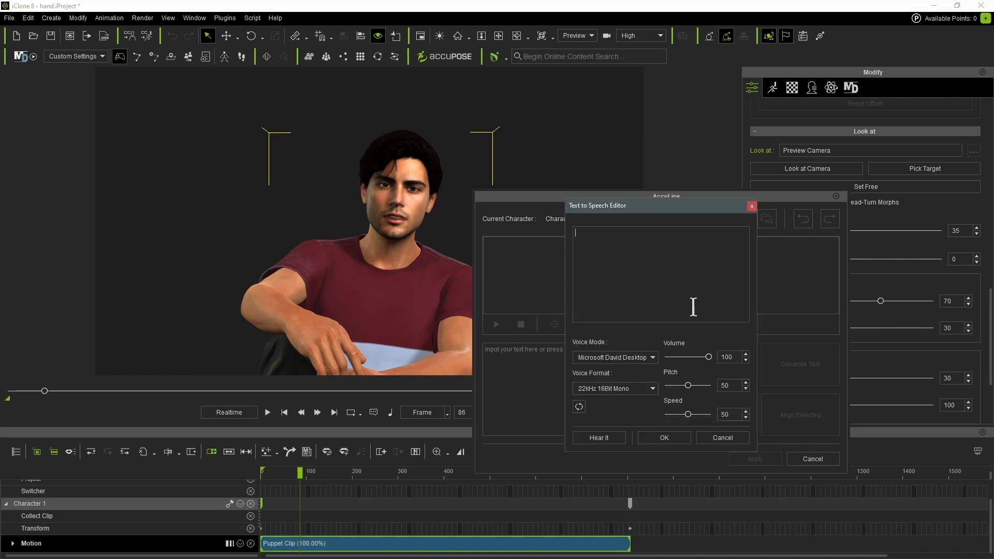
pyautogui.click(751, 206)
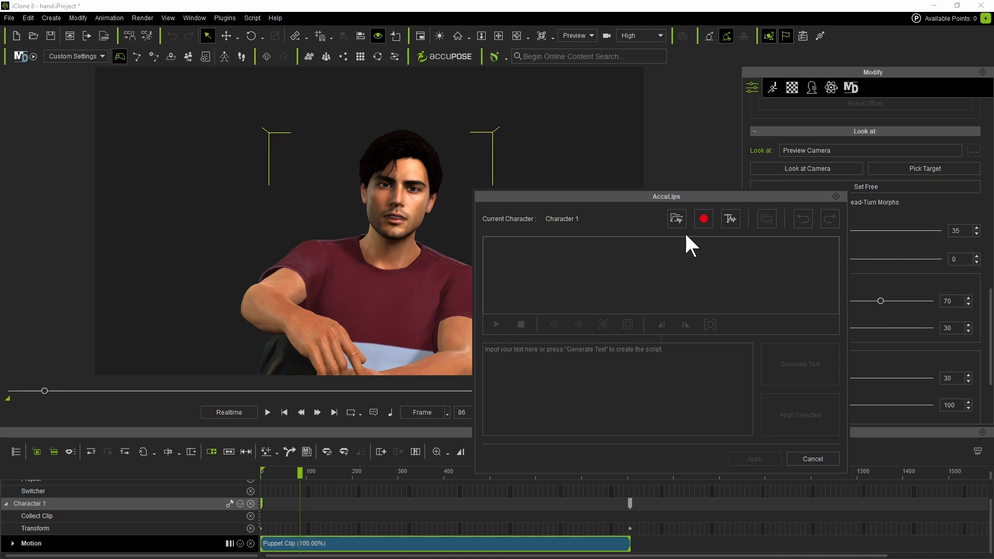
pyautogui.click(813, 459)
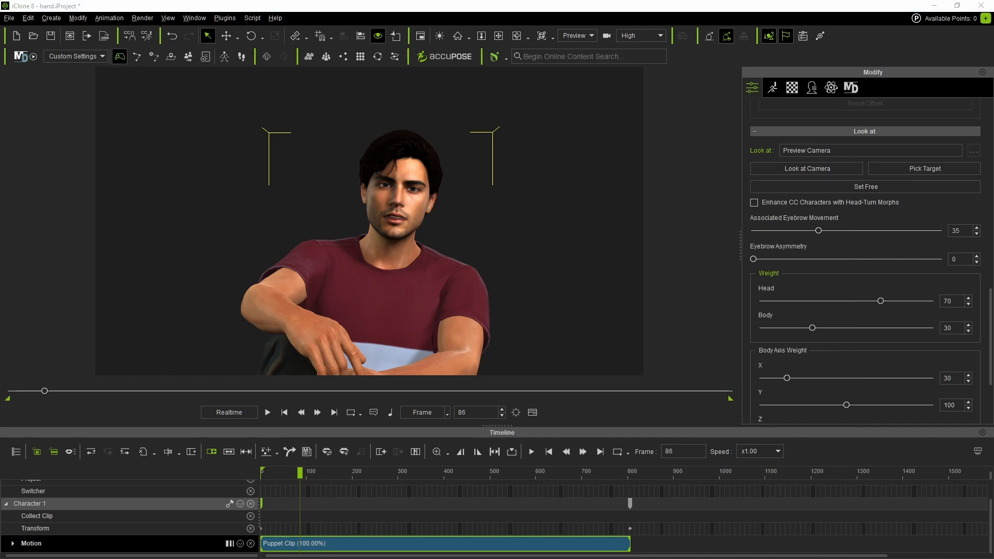
# Open Motion Puppet for the character and set the Idle motion's exaggeration to 43 and speed to 65
pyautogui.click(772, 87)
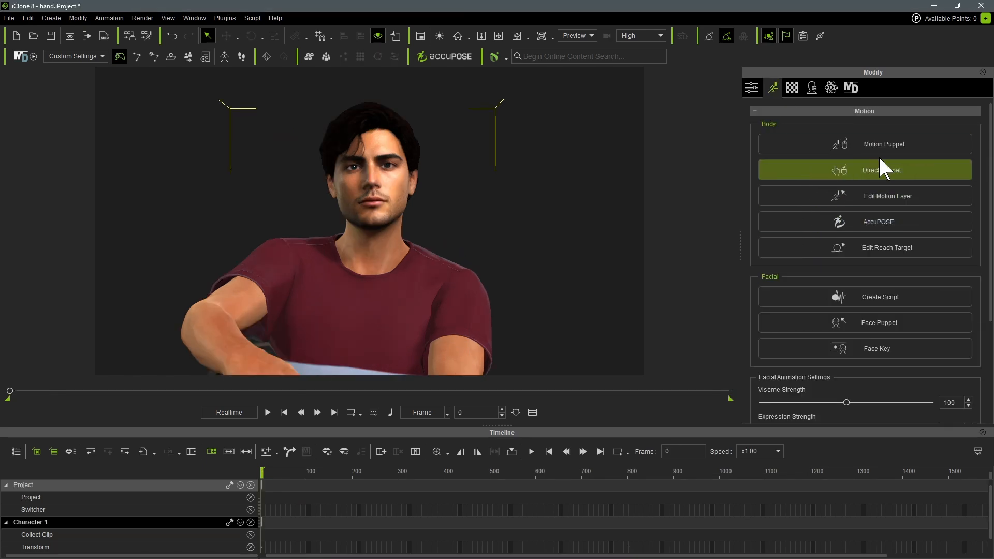
pyautogui.click(905, 144)
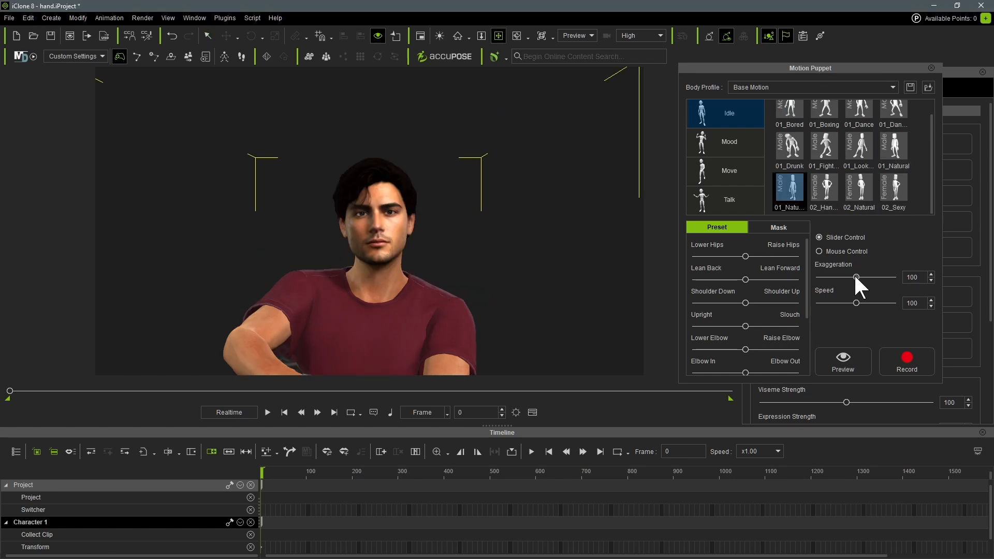
pyautogui.moveTo(855, 277); pyautogui.dragTo(842, 308)
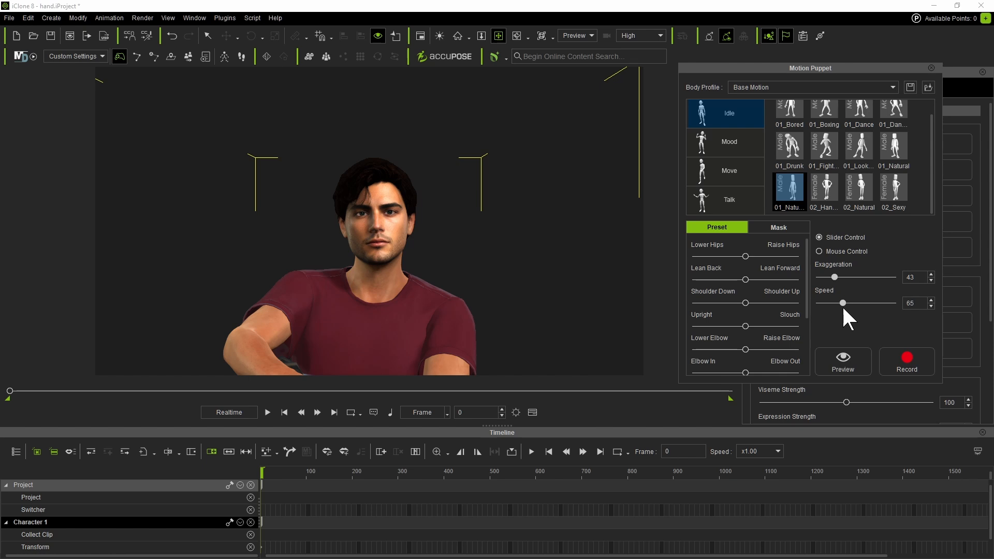
# Mask out all body parts except the head and record an explaining Talk motion from frame 0 to about frame 806
pyautogui.click(778, 226)
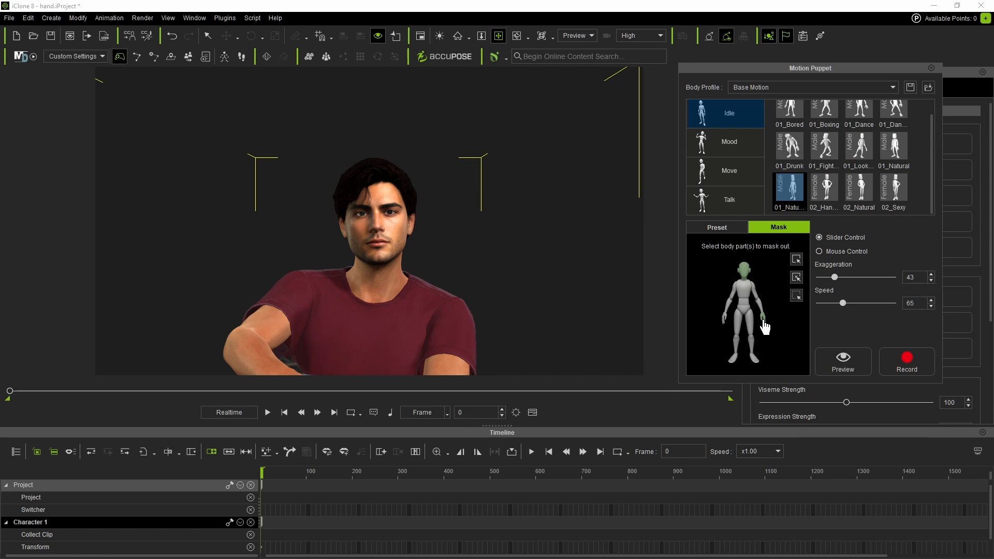
pyautogui.click(849, 365)
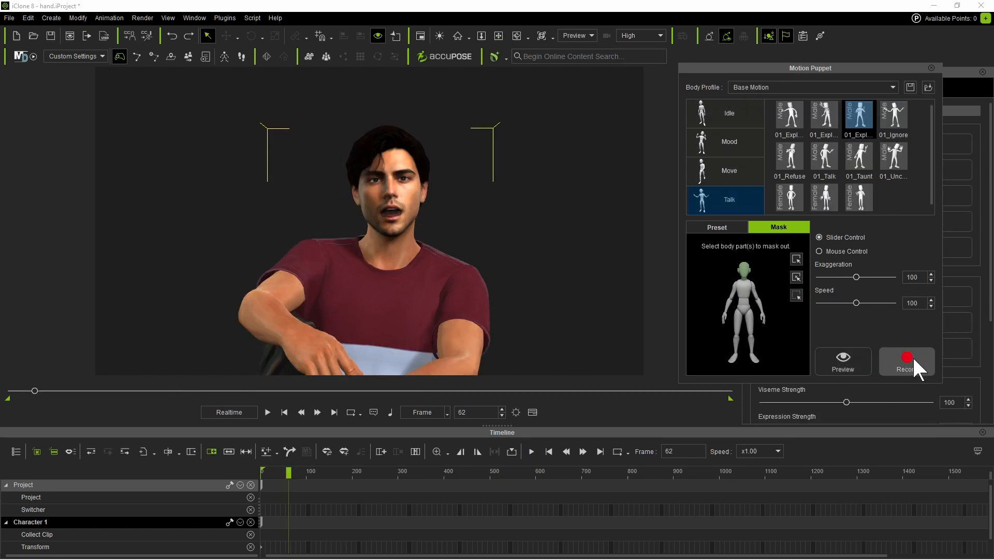
pyautogui.click(912, 357)
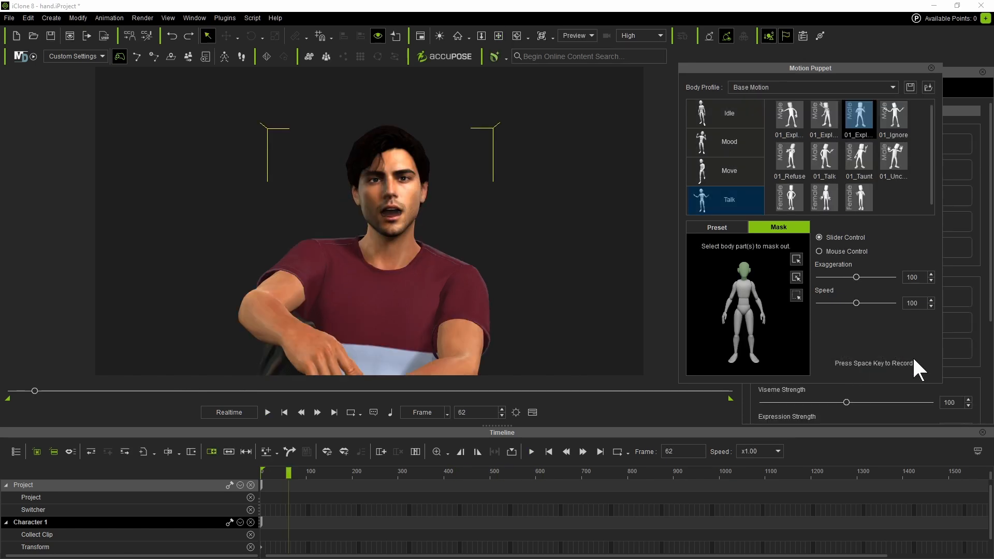
pyautogui.moveTo(288, 472); pyautogui.dragTo(262, 473)
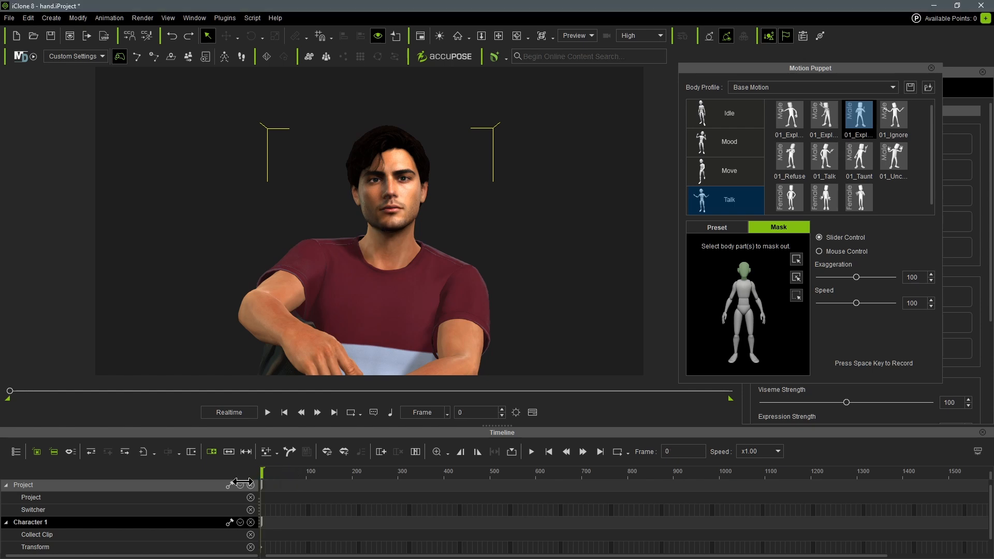
pyautogui.press('space')
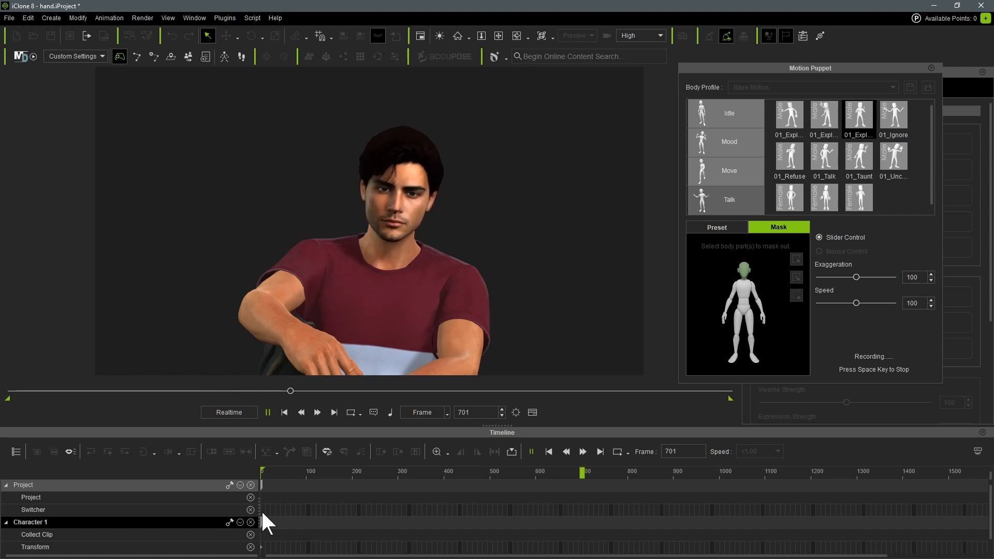
pyautogui.press('space')
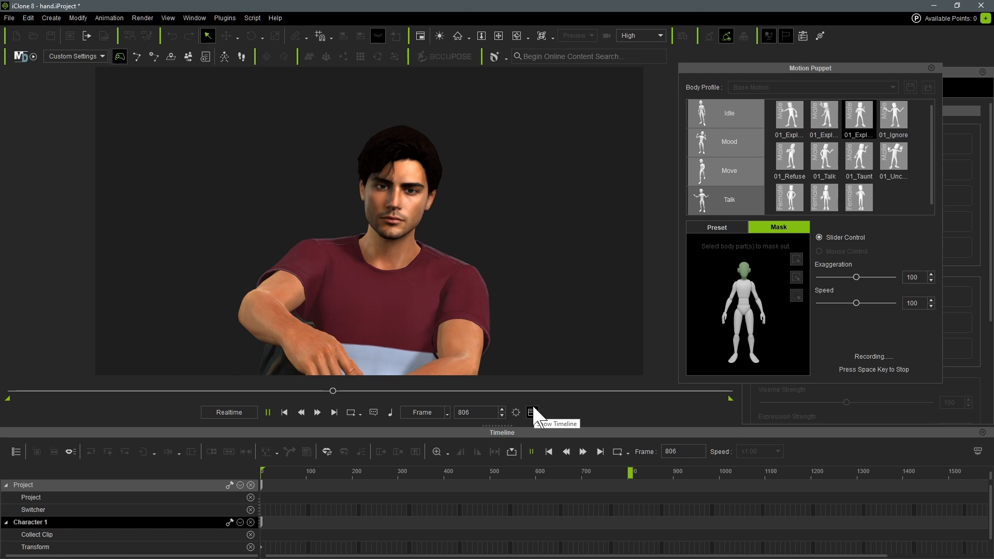
# Review the recorded head motion along the timeline from the first frame and close Motion Puppet
pyautogui.moveTo(630, 477); pyautogui.dragTo(249, 490)
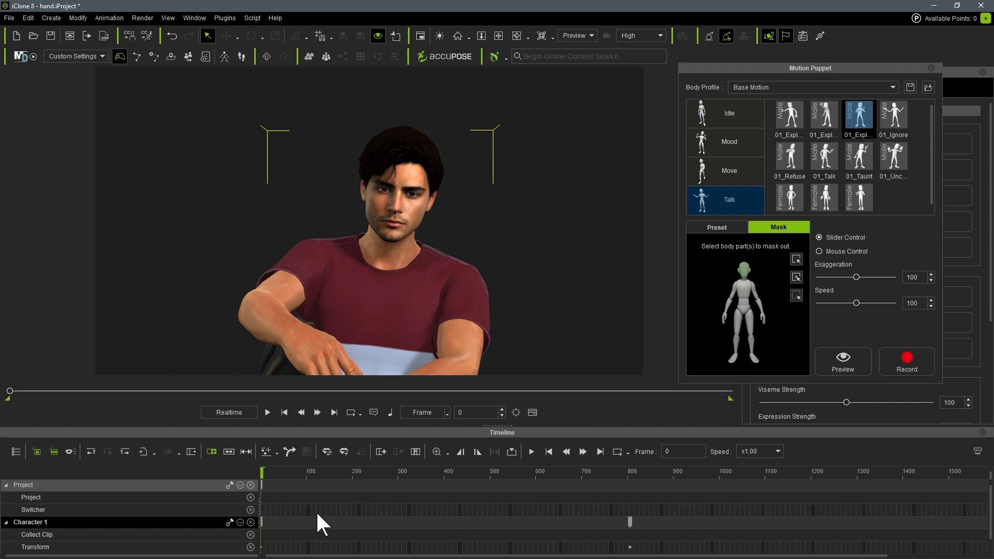
pyautogui.scroll(-2, 316, 511)
pyautogui.click(317, 544)
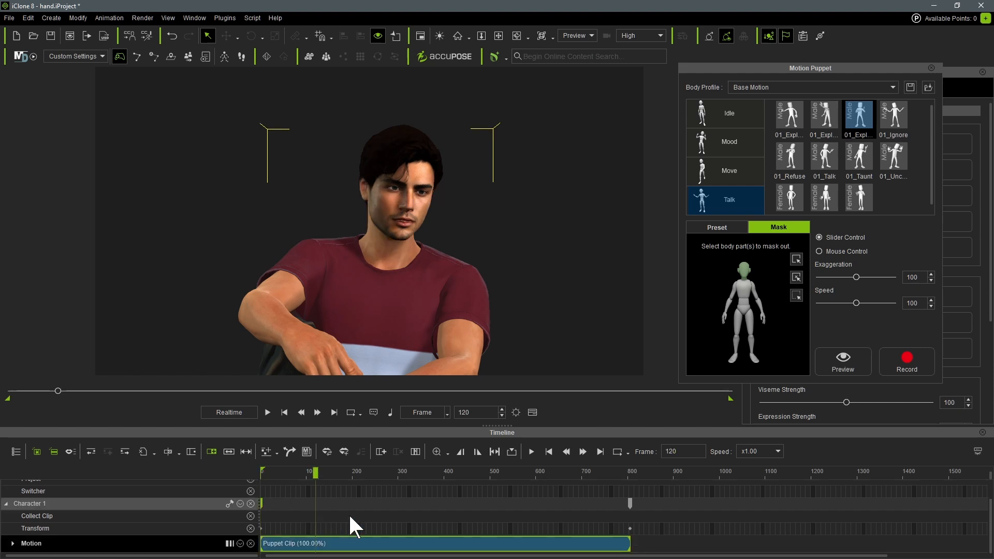
pyautogui.click(265, 470)
pyautogui.moveTo(264, 471); pyautogui.dragTo(504, 470)
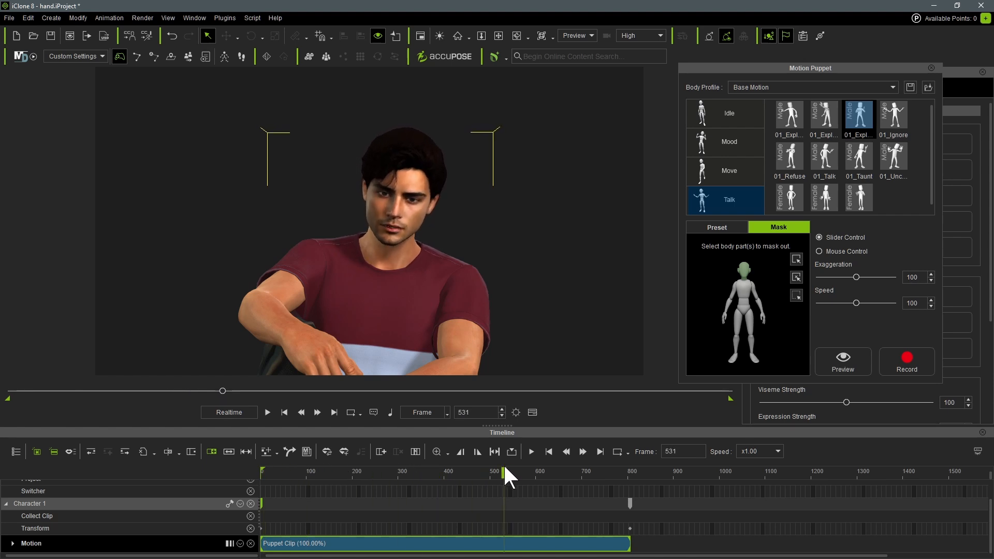
pyautogui.click(263, 472)
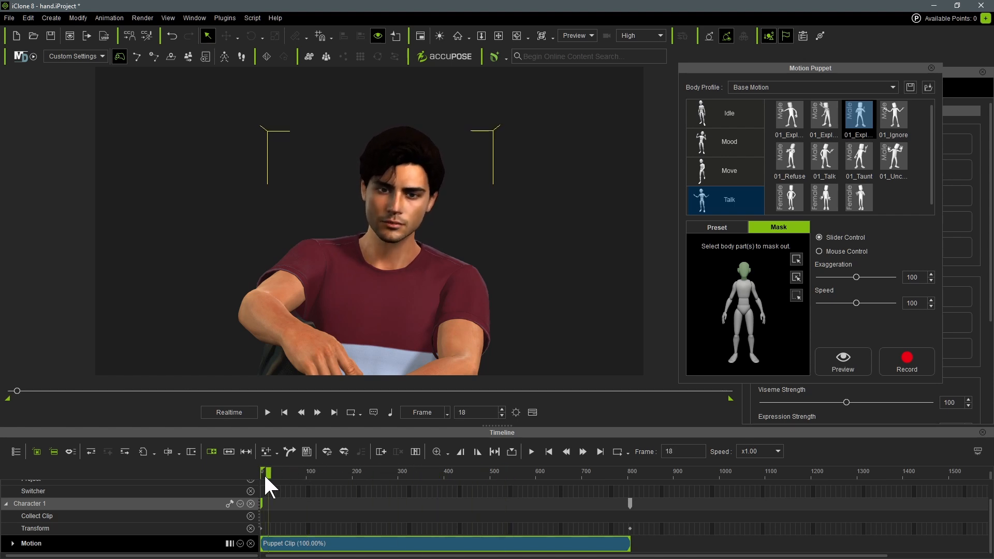
pyautogui.click(930, 67)
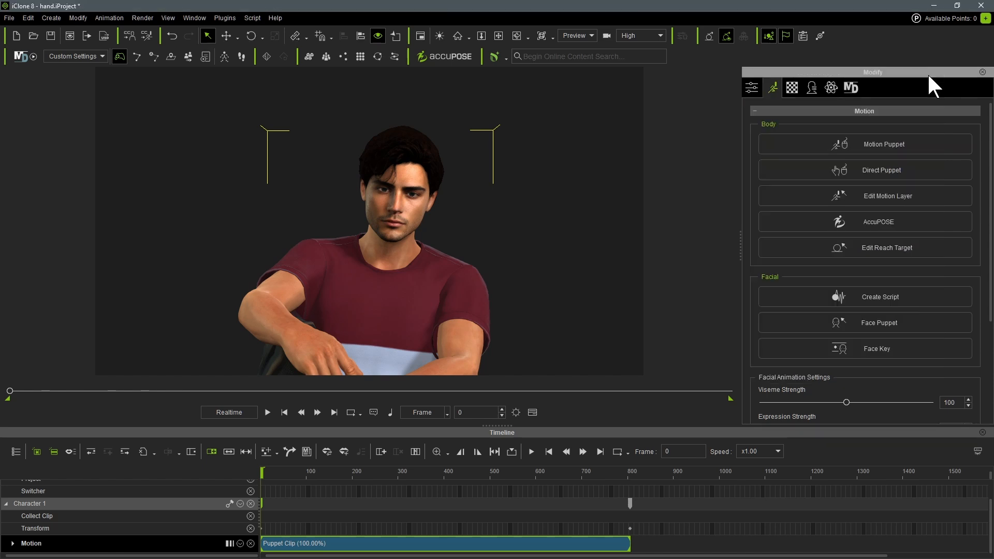
# Make the character look at the Preview Camera and play the animation from frame 0
pyautogui.click(752, 87)
pyautogui.scroll(-15, 883, 256)
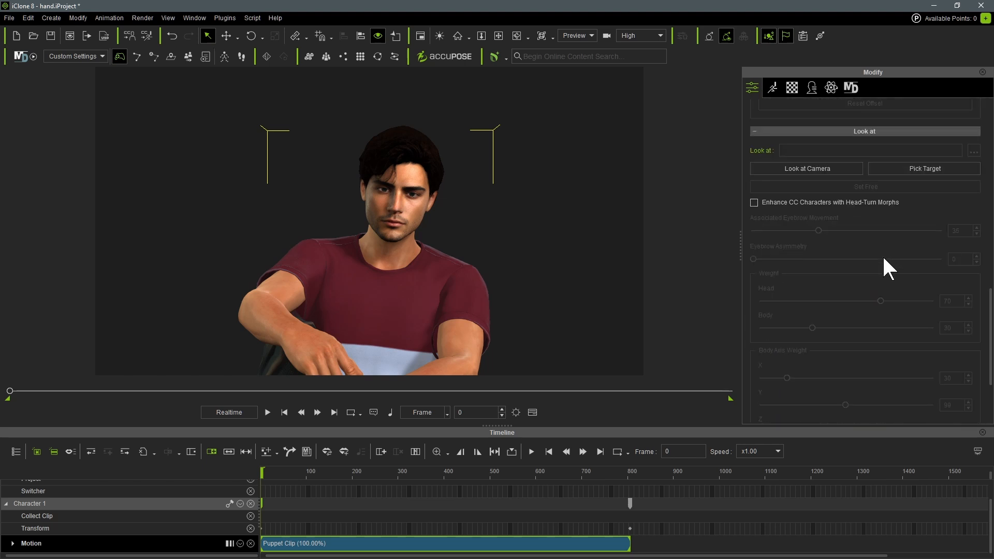
pyautogui.click(827, 166)
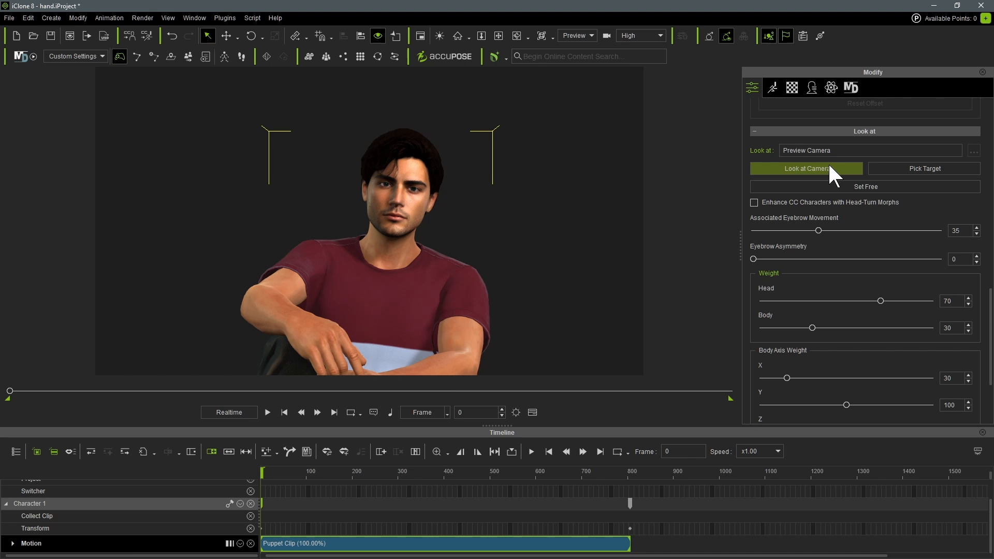
pyautogui.moveTo(268, 470)
pyautogui.mouseDown()
pyautogui.moveTo(376, 461)
pyautogui.moveTo(253, 468)
pyautogui.mouseUp()
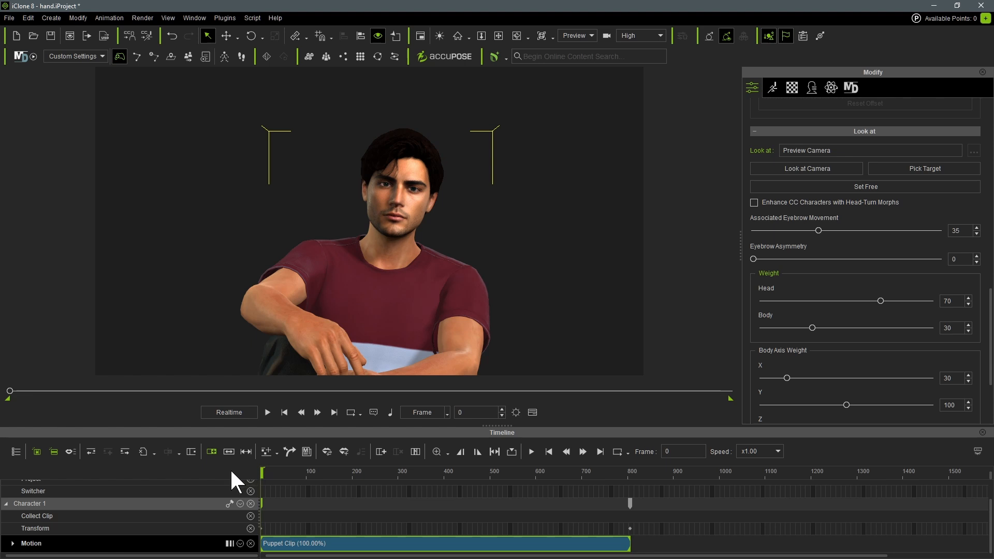
pyautogui.press('space')
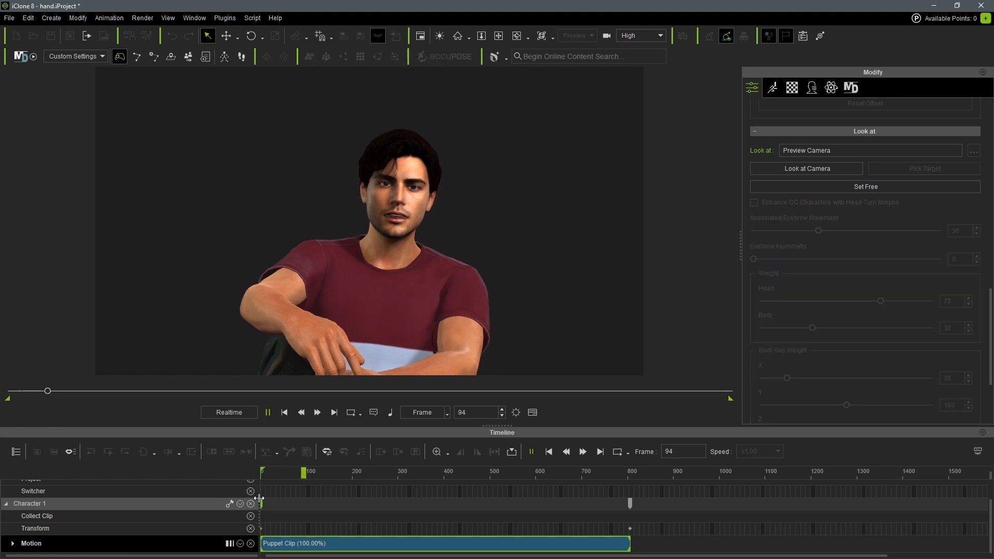